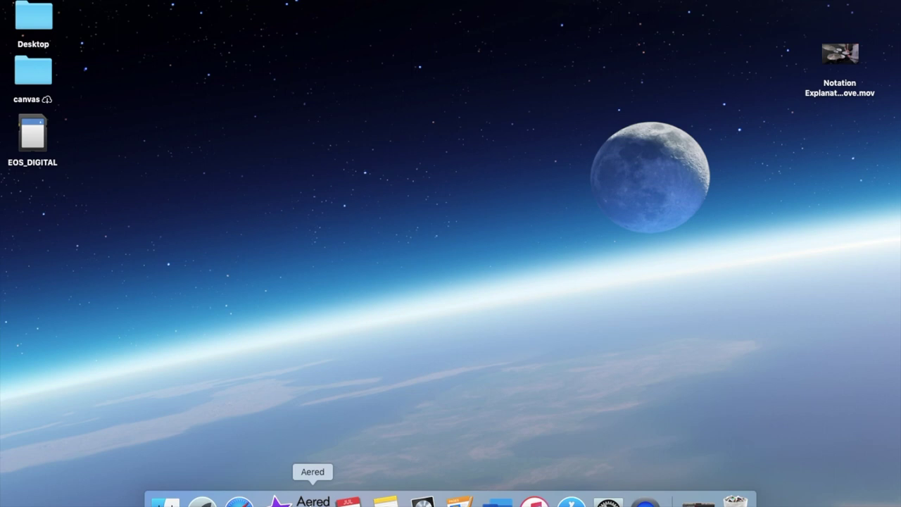
# - Launch Aered from the Dock to get a blank 4/4 score at tempo 80
pyautogui.click(313, 500)
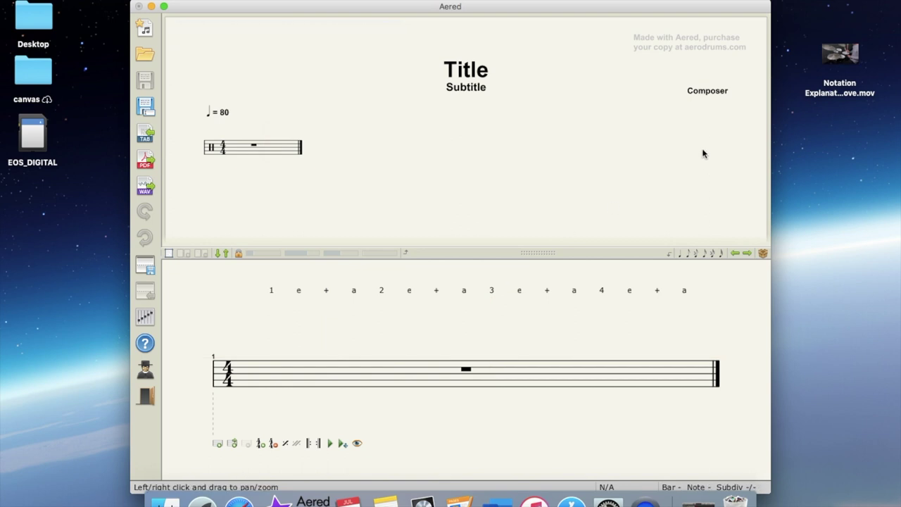
# - Open the drum performance .mov in QuickTime and play it to about seven seconds
pyautogui.doubleClick(830, 63)
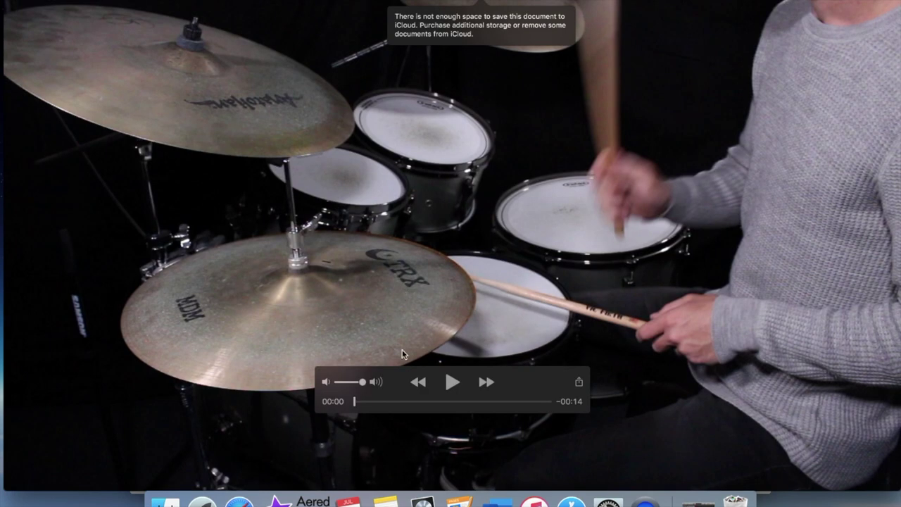
pyautogui.press('space')
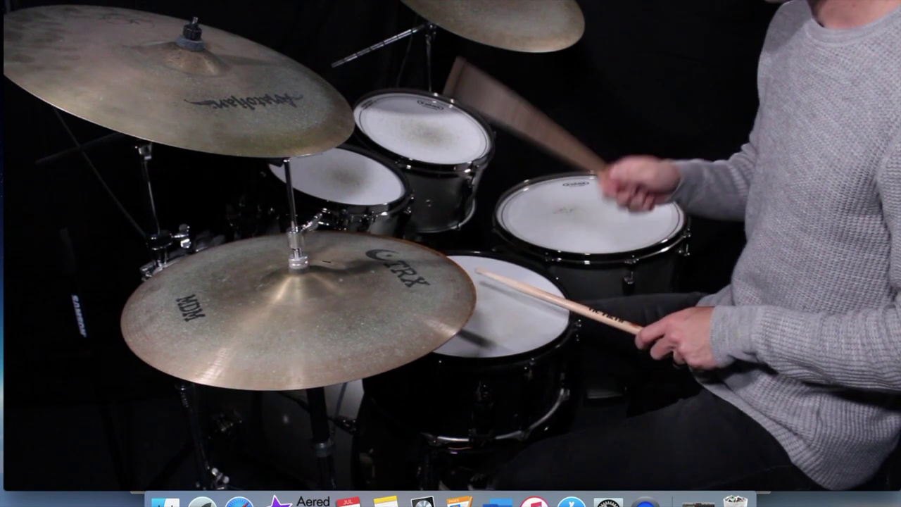
pyautogui.press('space')
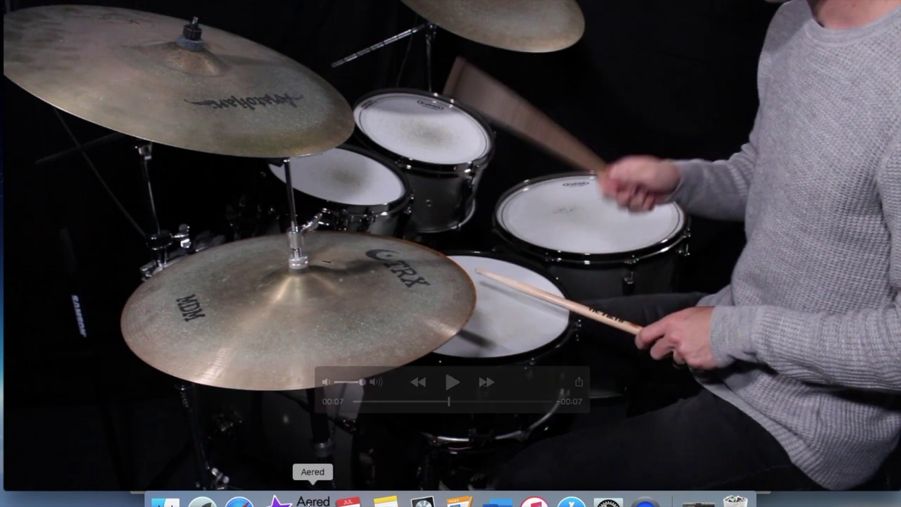
# - Switch Aered to eighth-note entry and place hi-hats on all eight eighths
pyautogui.click(313, 501)
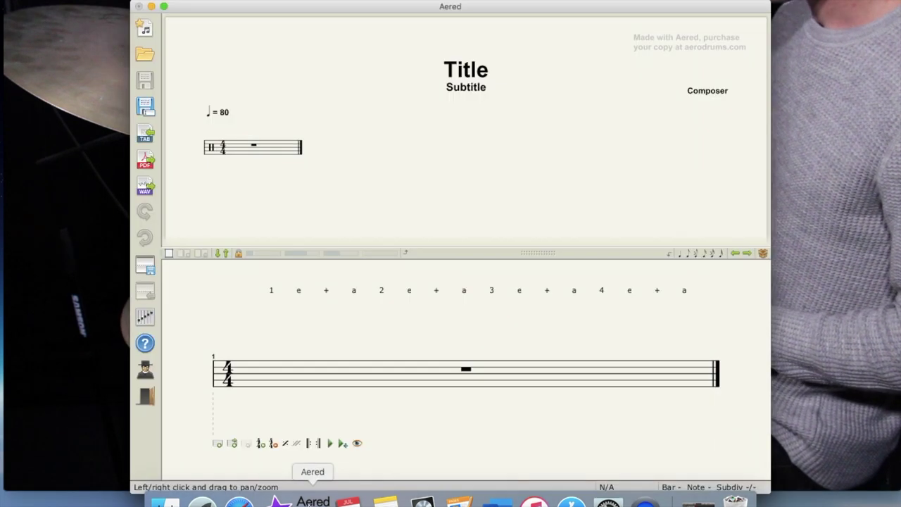
pyautogui.click(695, 252)
pyautogui.click(271, 356)
pyautogui.click(324, 356)
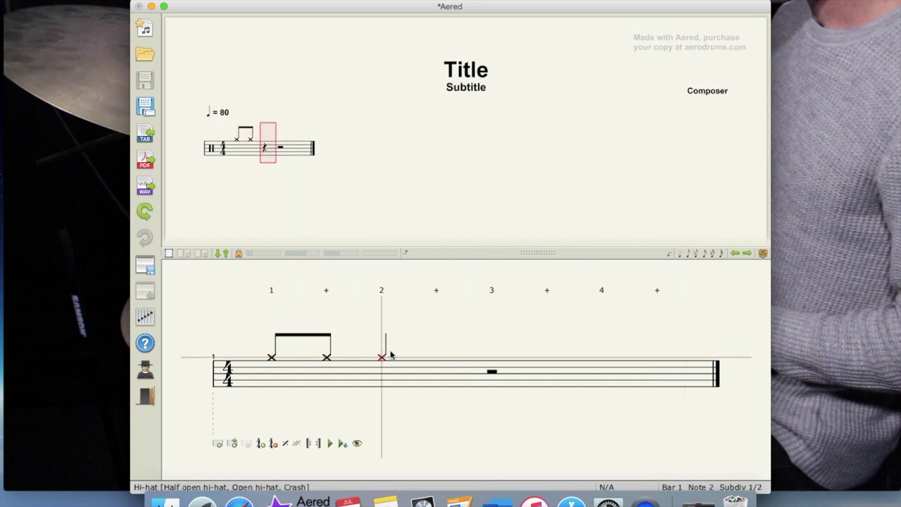
pyautogui.click(384, 356)
pyautogui.click(438, 355)
pyautogui.click(493, 357)
pyautogui.click(554, 357)
pyautogui.click(601, 357)
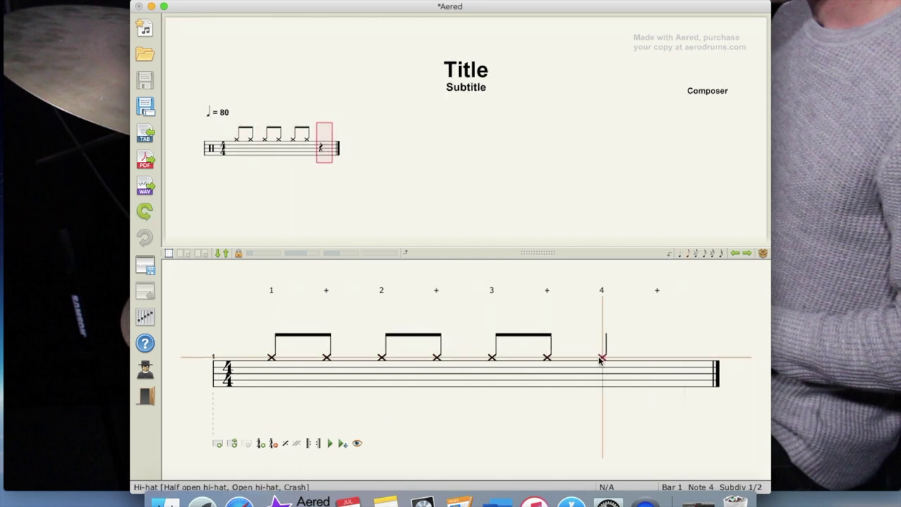
pyautogui.click(656, 357)
# - Add kick on 1, 2+ and 3, snare on 2 and 4, and duplicate the bar
pyautogui.click(271, 384)
pyautogui.click(382, 370)
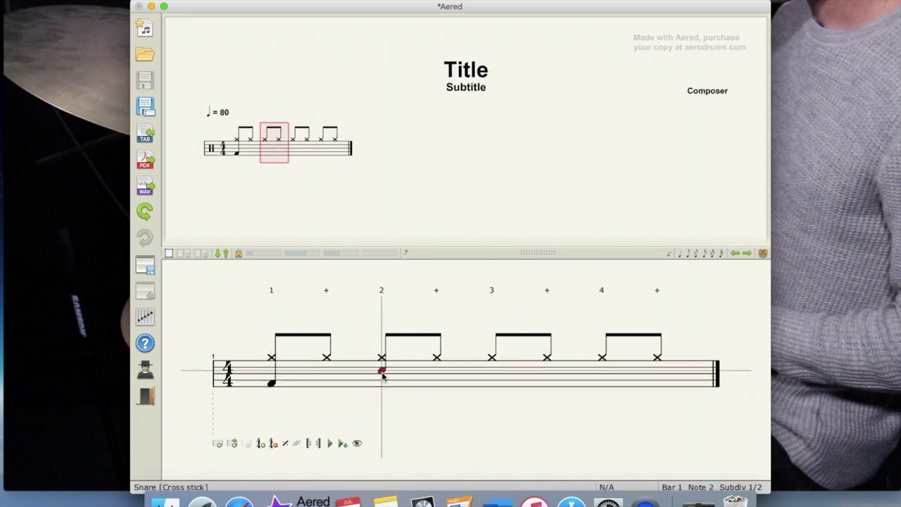
pyautogui.click(437, 383)
pyautogui.click(470, 383)
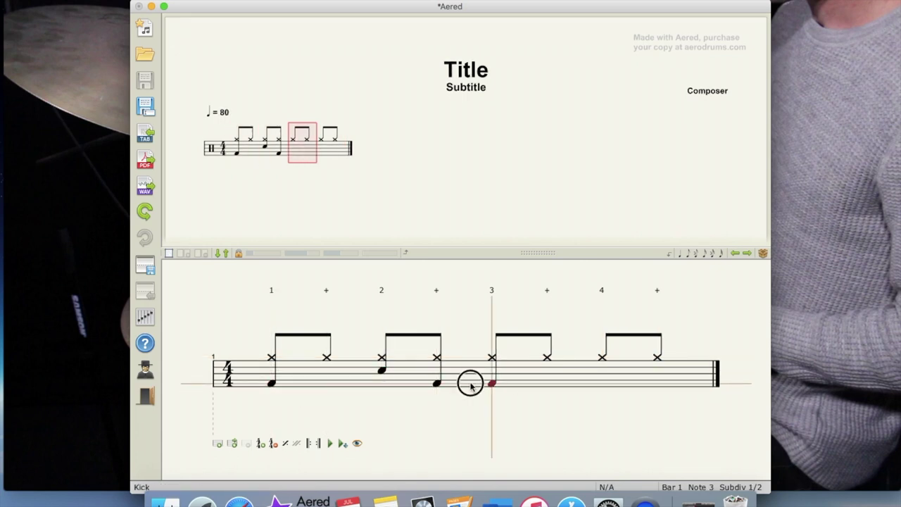
pyautogui.click(590, 369)
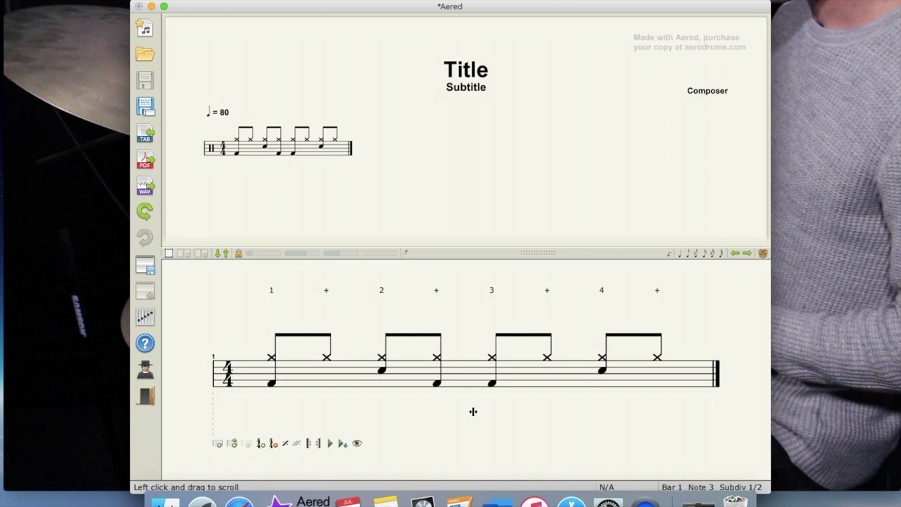
pyautogui.click(232, 443)
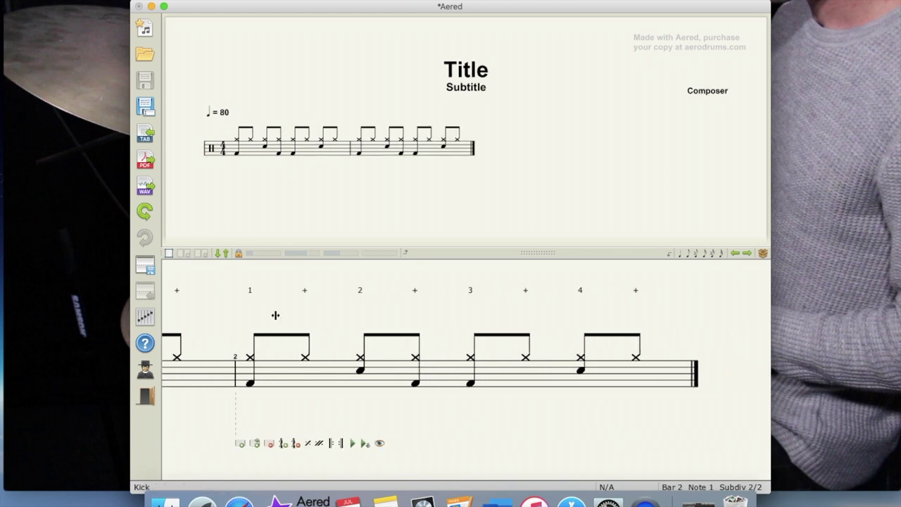
# - Export the score as the PDF '8th Note Groove' and quit Aered without saving
pyautogui.click(146, 162)
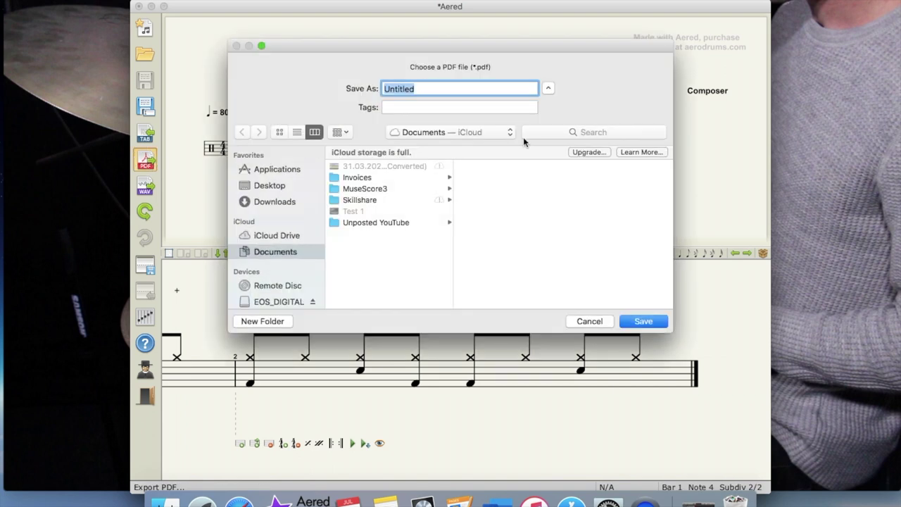
pyautogui.write('8th Note Groove')
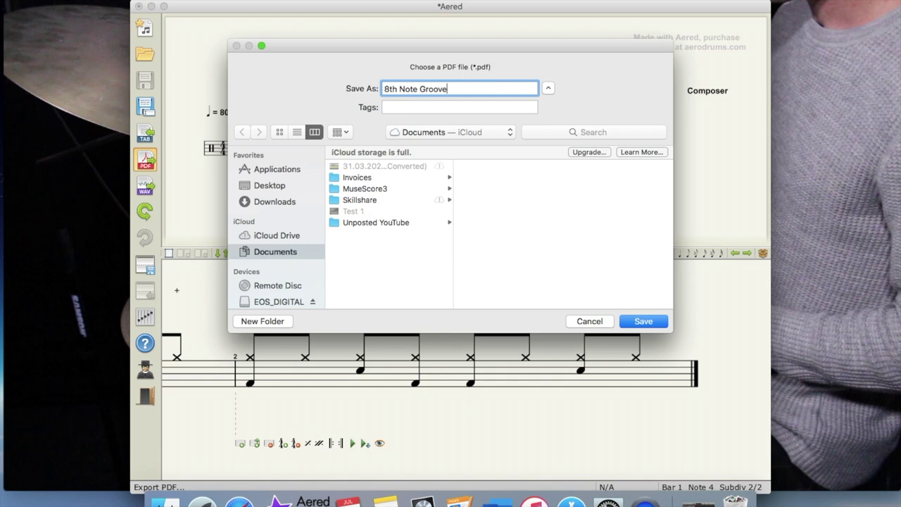
pyautogui.press('Return')
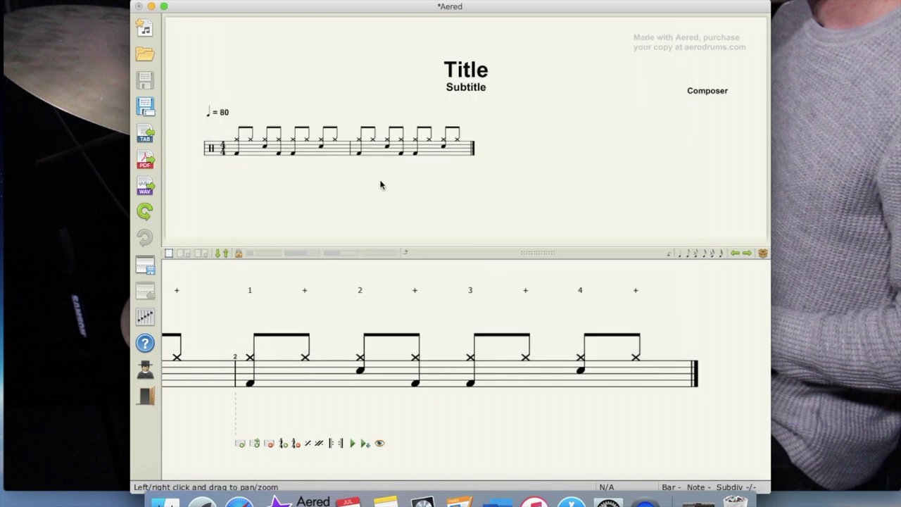
pyautogui.press('super+n')
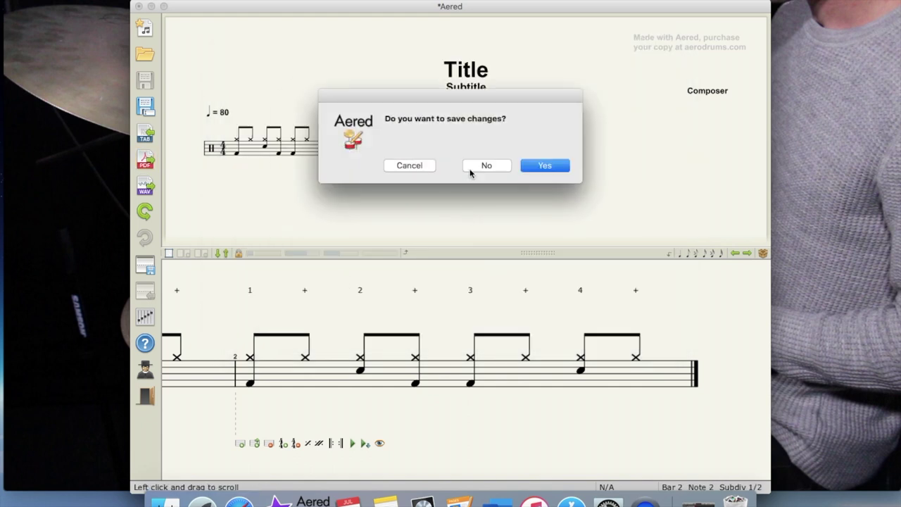
pyautogui.click(470, 170)
# - Open 8th Note Groove.pdf from the Documents folder in Finder
pyautogui.click(165, 499)
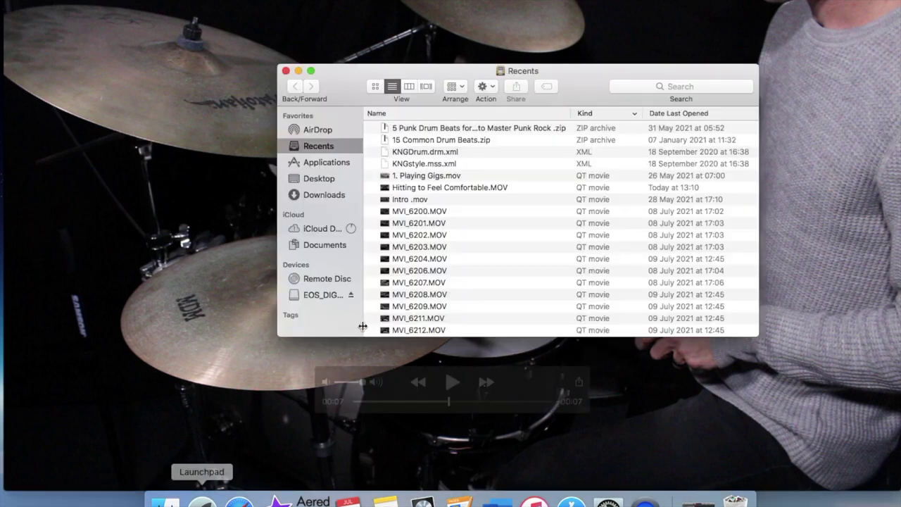
pyautogui.click(345, 248)
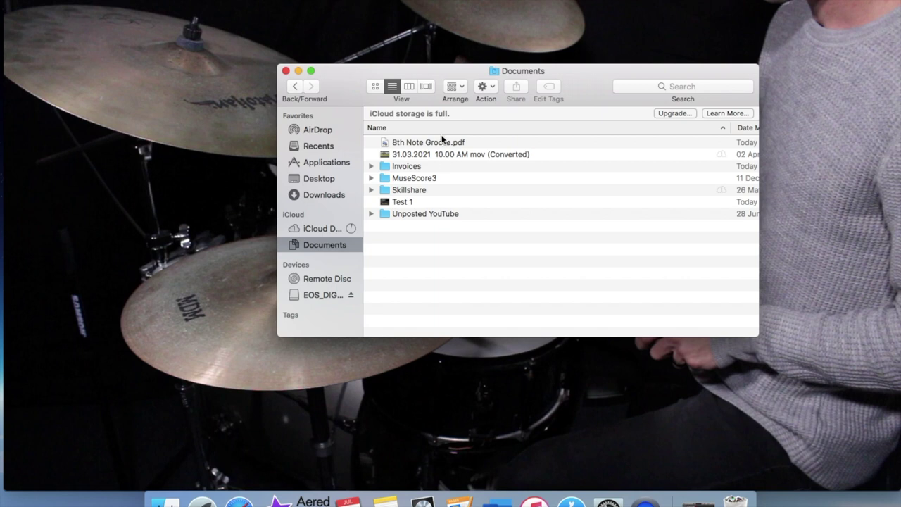
pyautogui.doubleClick(441, 143)
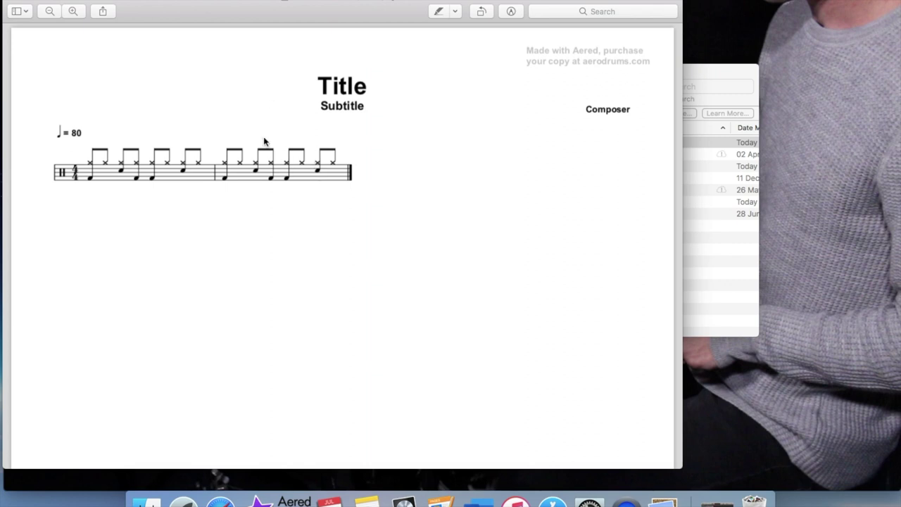
# - Export the PDF from Preview as a PNG named '8th Note Groove' on the Desktop
pyautogui.click(89, 3)
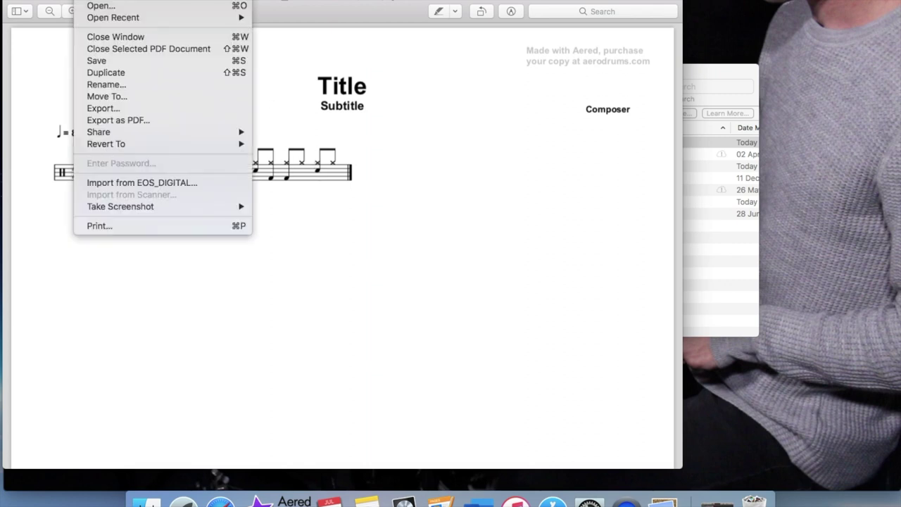
pyautogui.click(104, 109)
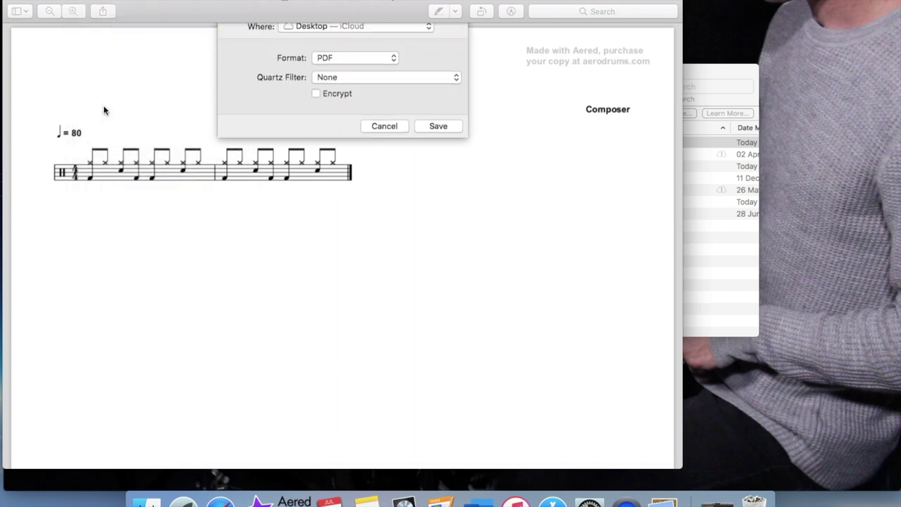
pyautogui.click(327, 113)
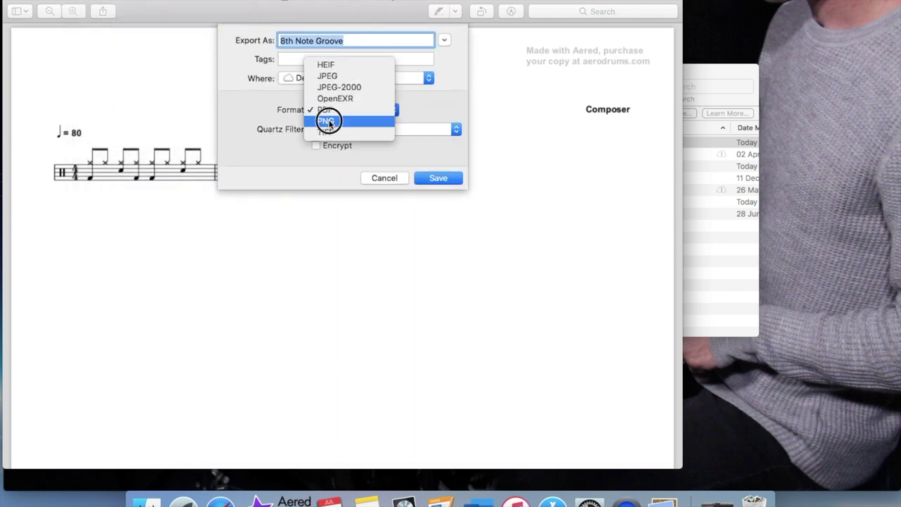
pyautogui.click(327, 120)
pyautogui.click(429, 155)
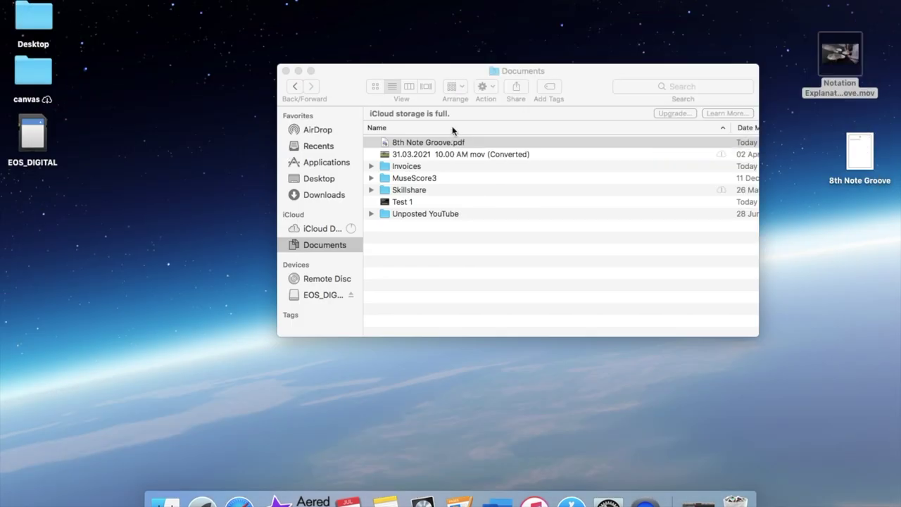
# - Close the Documents window and open the 8th Note Groove PNG from the desktop
pyautogui.click(852, 279)
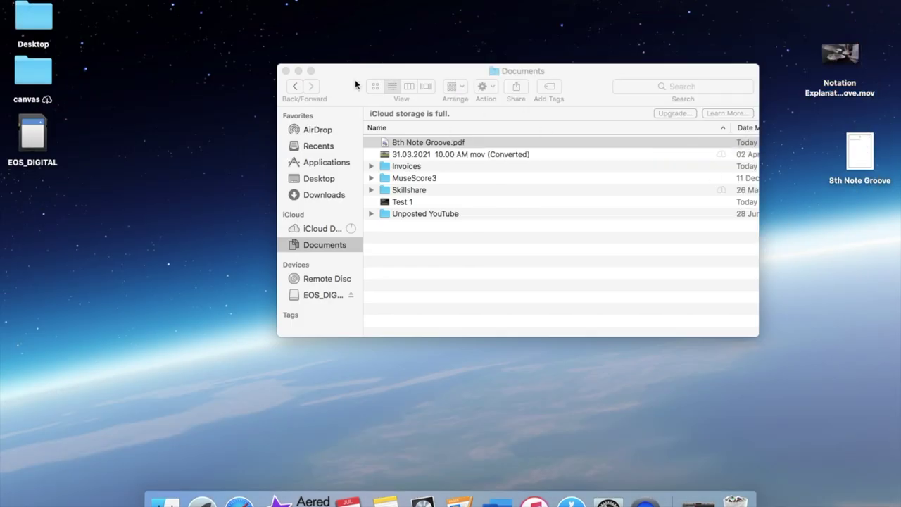
pyautogui.click(285, 71)
pyautogui.click(857, 160)
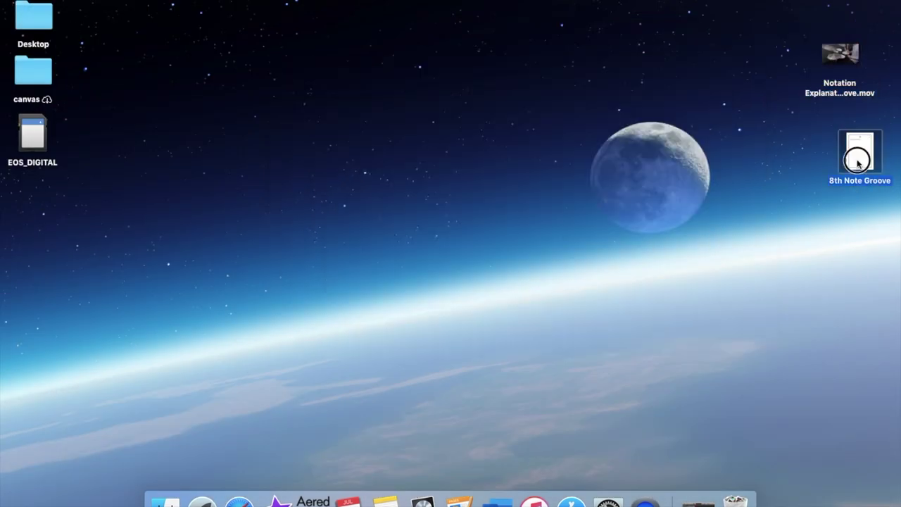
pyautogui.doubleClick(857, 162)
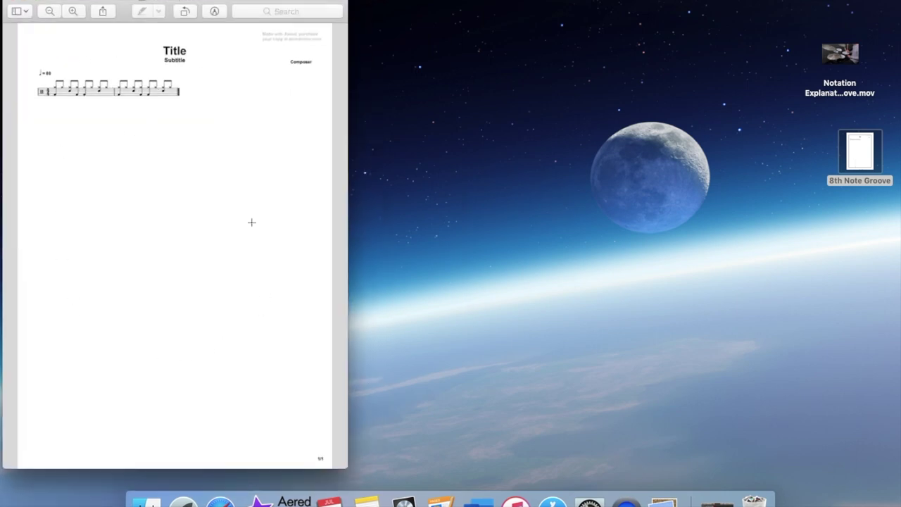
# - Crop the image to just the drum staff, then reopen it to check and close it
pyautogui.click(215, 12)
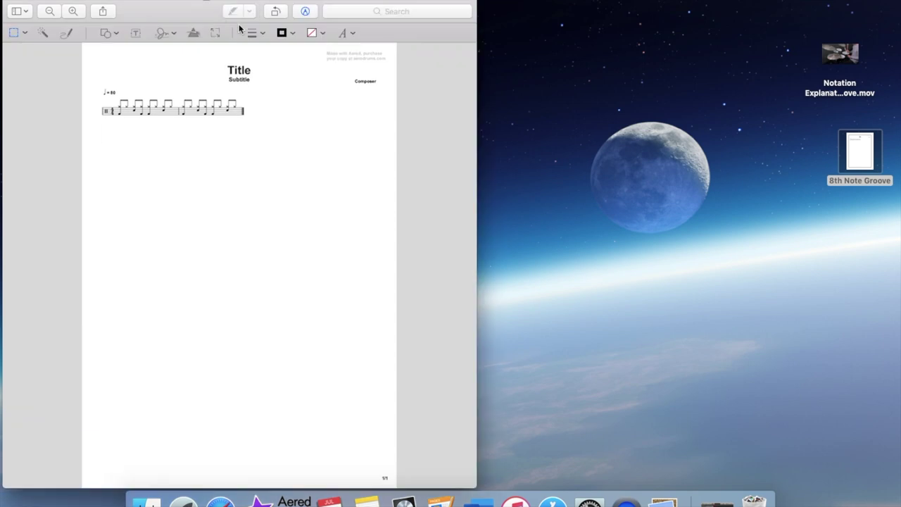
pyautogui.click(14, 33)
pyautogui.moveTo(247, 120)
pyautogui.mouseDown()
pyautogui.moveTo(167, 95)
pyautogui.moveTo(99, 96)
pyautogui.mouseUp()
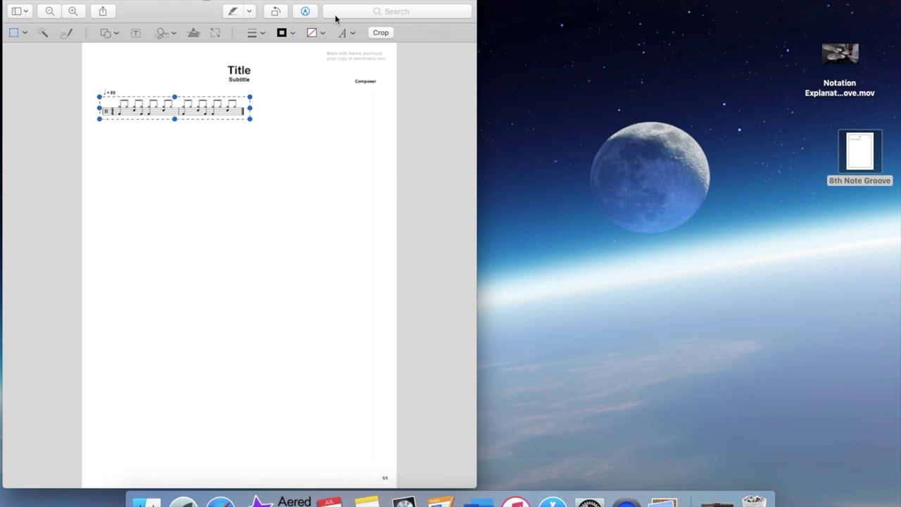
pyautogui.click(378, 33)
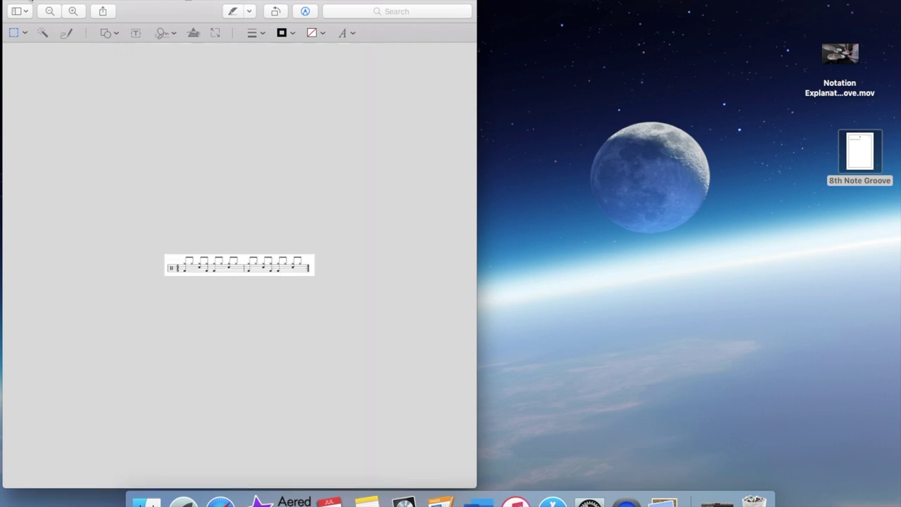
pyautogui.click(13, 2)
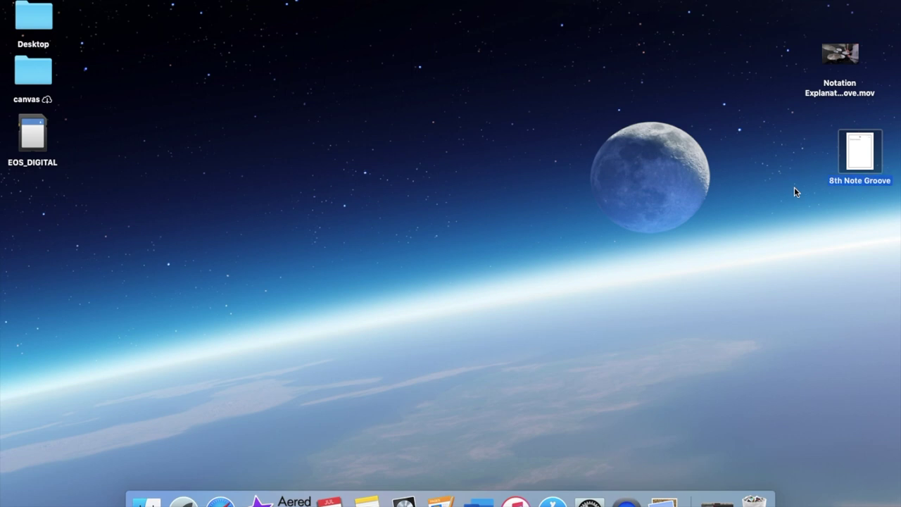
pyautogui.doubleClick(859, 154)
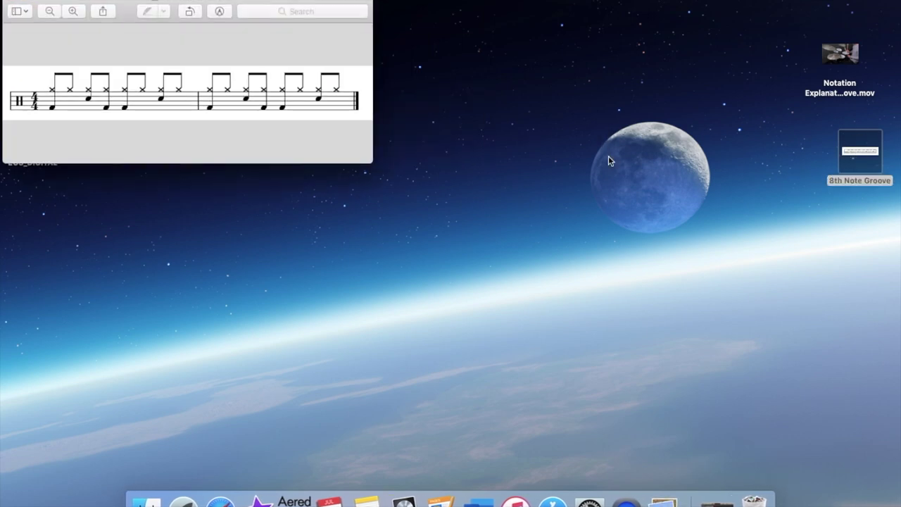
pyautogui.click(15, 3)
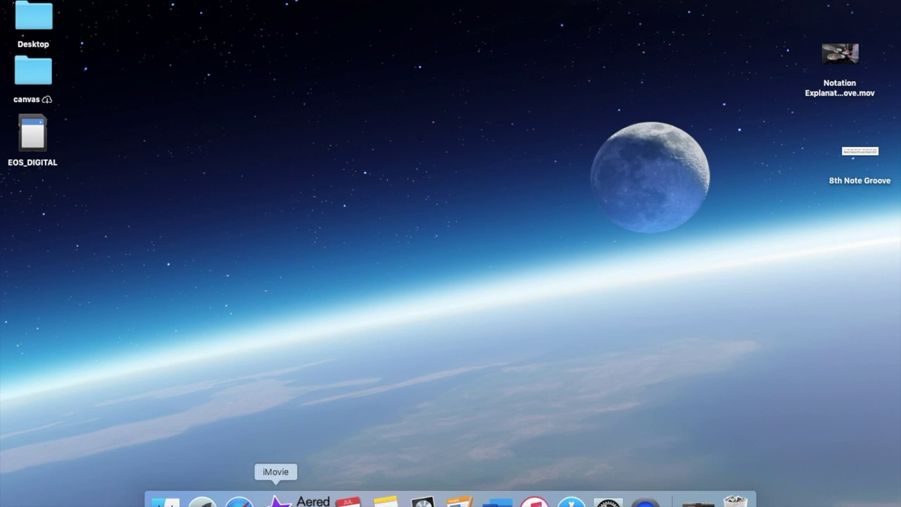
# - Launch iMovie and drag the drum performance video into the timeline
pyautogui.click(277, 500)
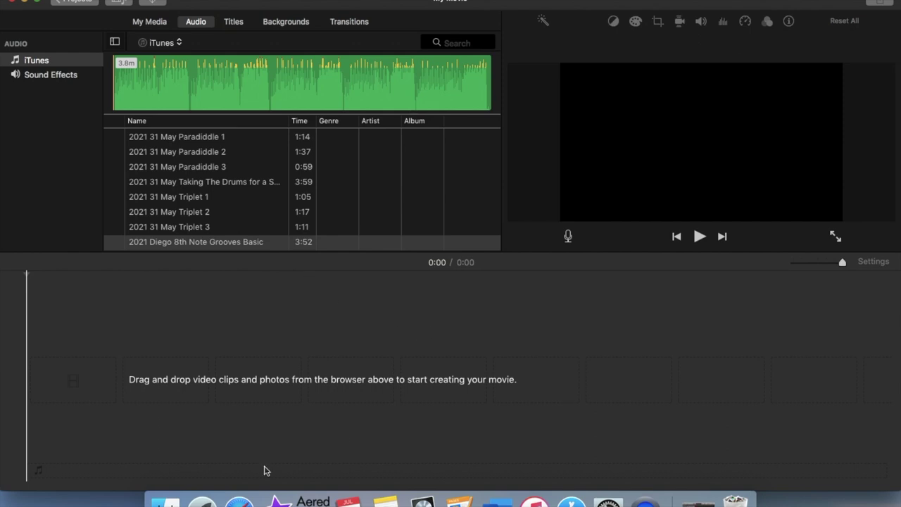
pyautogui.moveTo(666, 3); pyautogui.dragTo(563, 2)
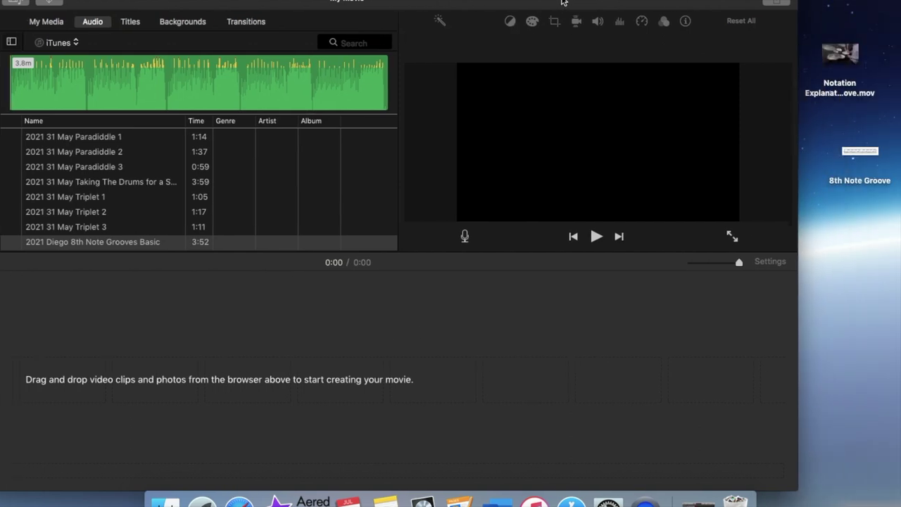
pyautogui.moveTo(838, 52); pyautogui.dragTo(288, 358)
pyautogui.moveTo(548, 2); pyautogui.dragTo(651, 2)
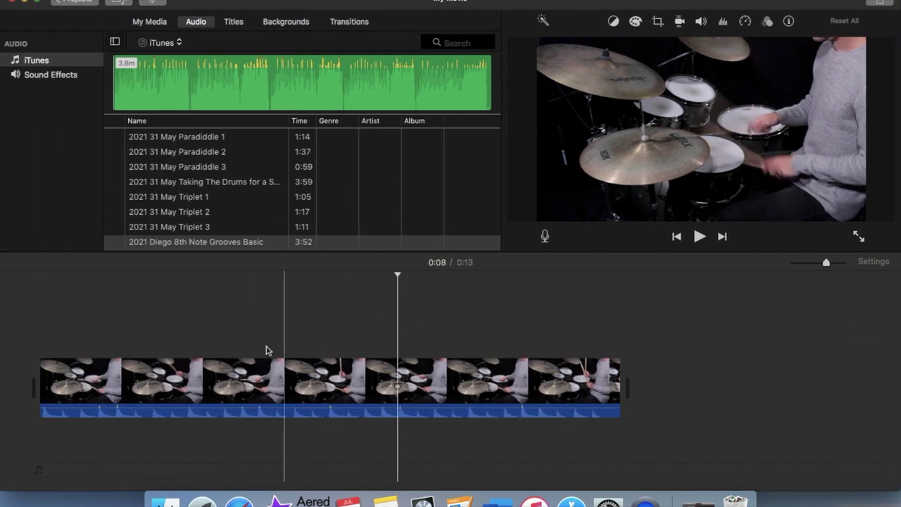
pyautogui.press('space')
pyautogui.press('space')
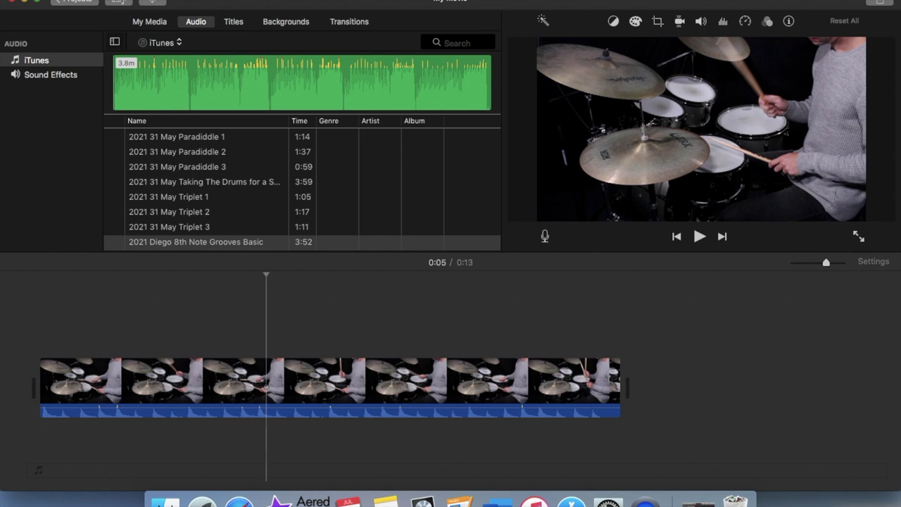
# - Add the 8th Note Groove image above the video, starting at the movie's beginning
pyautogui.moveTo(709, 3); pyautogui.dragTo(637, 4)
pyautogui.moveTo(847, 156); pyautogui.dragTo(115, 325)
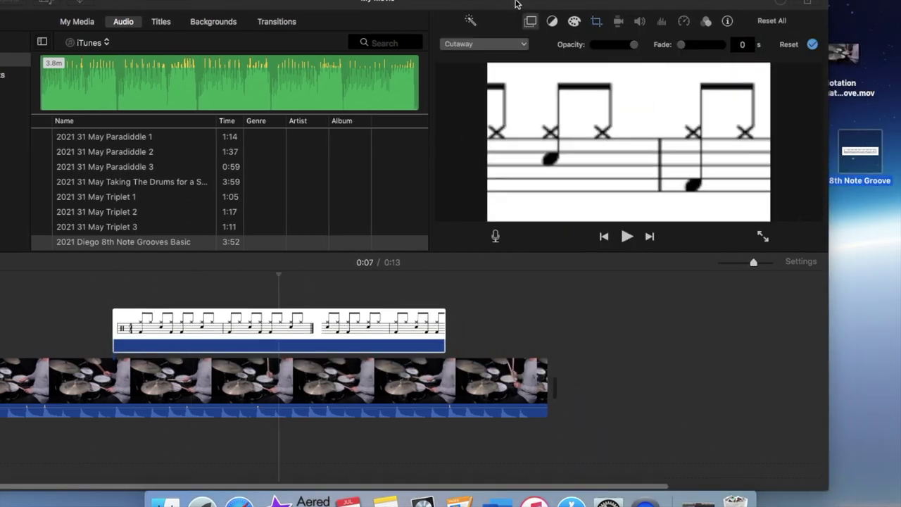
pyautogui.moveTo(541, 1); pyautogui.dragTo(613, 2)
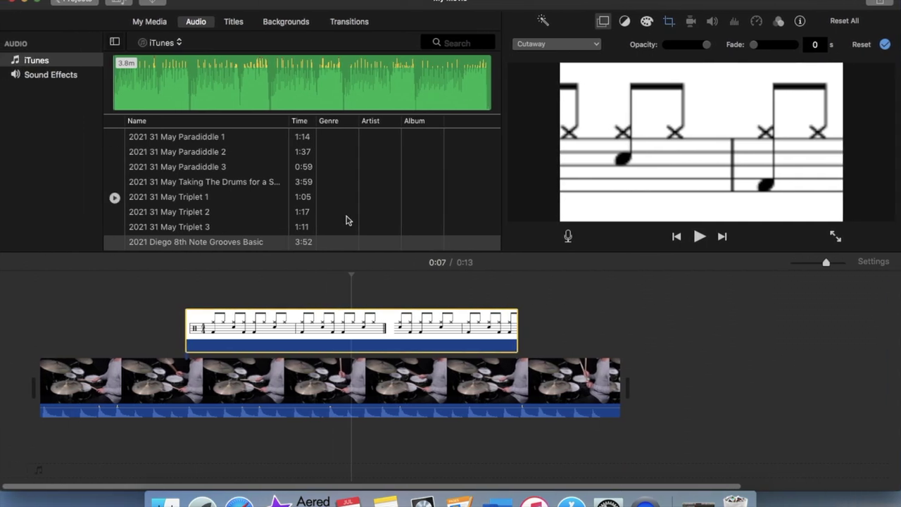
pyautogui.moveTo(271, 321); pyautogui.dragTo(130, 320)
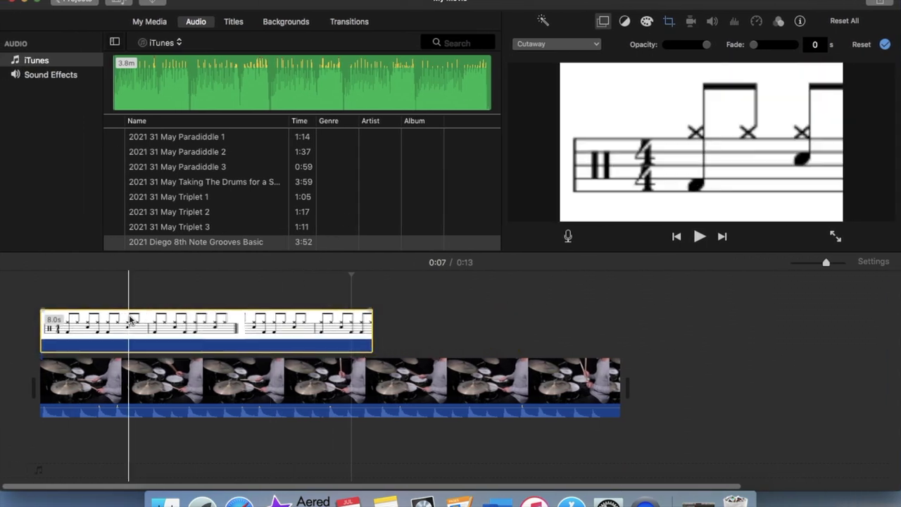
# - Make the notation a Picture in Picture overlay with Fit cropping
pyautogui.click(180, 327)
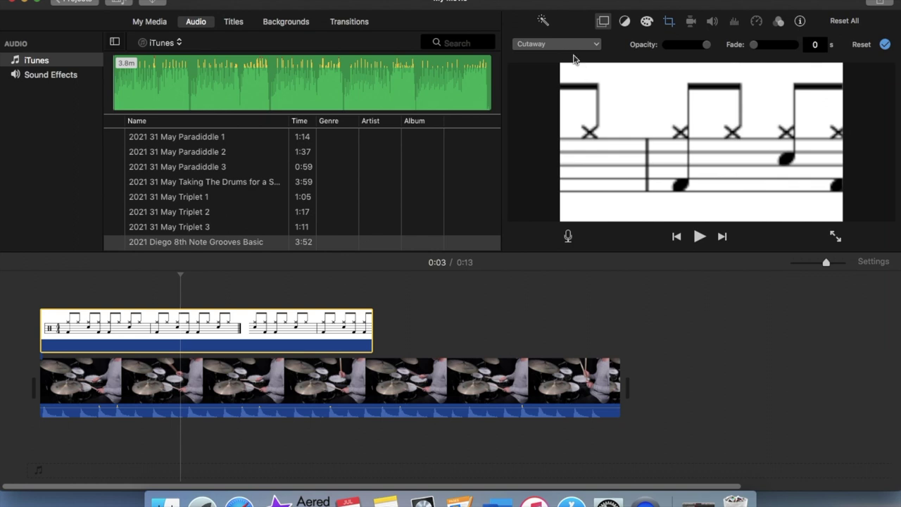
pyautogui.click(569, 47)
pyautogui.click(563, 88)
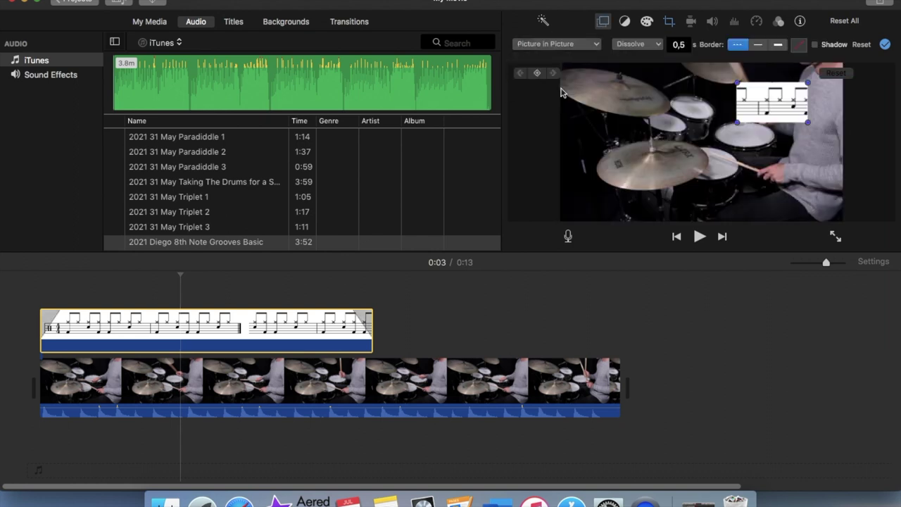
pyautogui.click(670, 23)
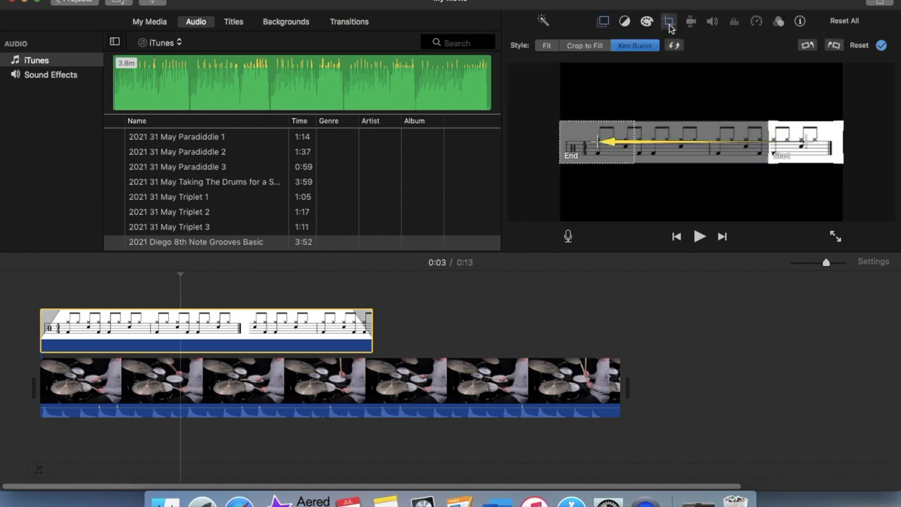
pyautogui.click(548, 46)
pyautogui.click(603, 23)
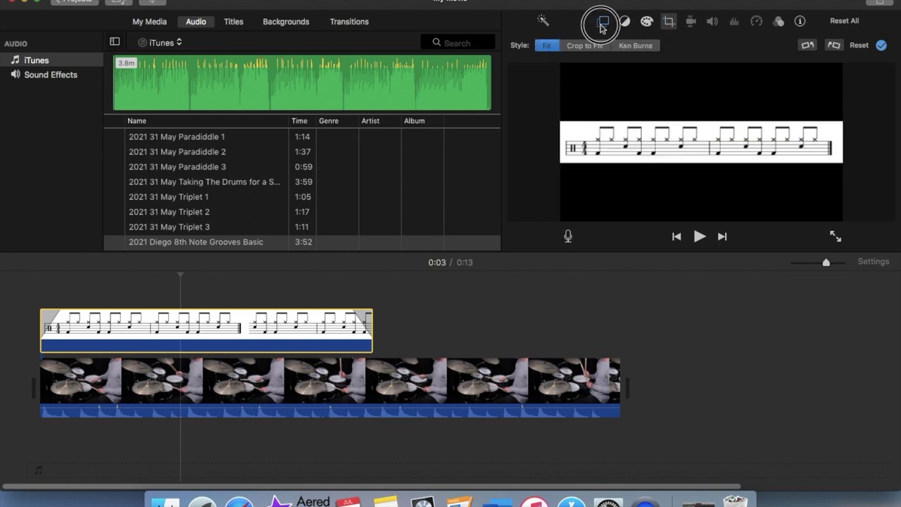
# - Stretch the inset into a strip along the video's bottom and extend it to the end
pyautogui.moveTo(736, 108); pyautogui.dragTo(695, 137)
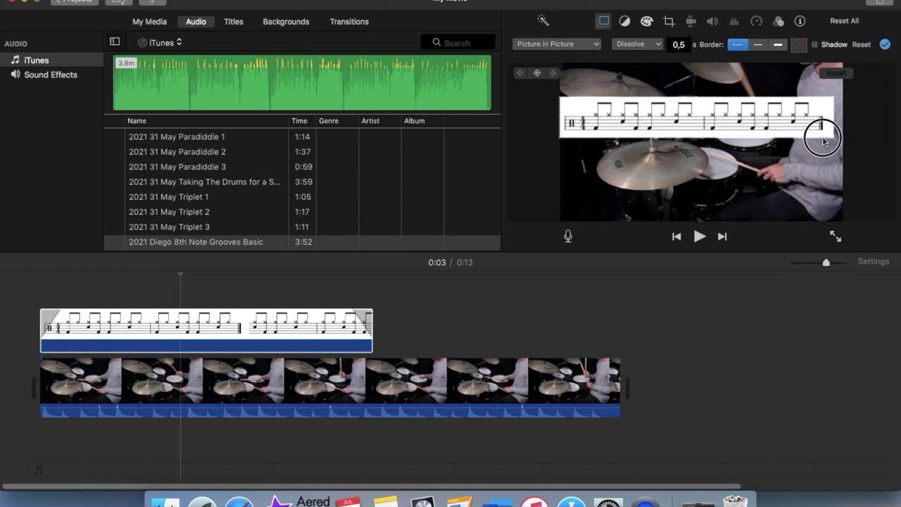
pyautogui.moveTo(807, 134)
pyautogui.mouseDown()
pyautogui.moveTo(853, 140)
pyautogui.moveTo(814, 211)
pyautogui.mouseUp()
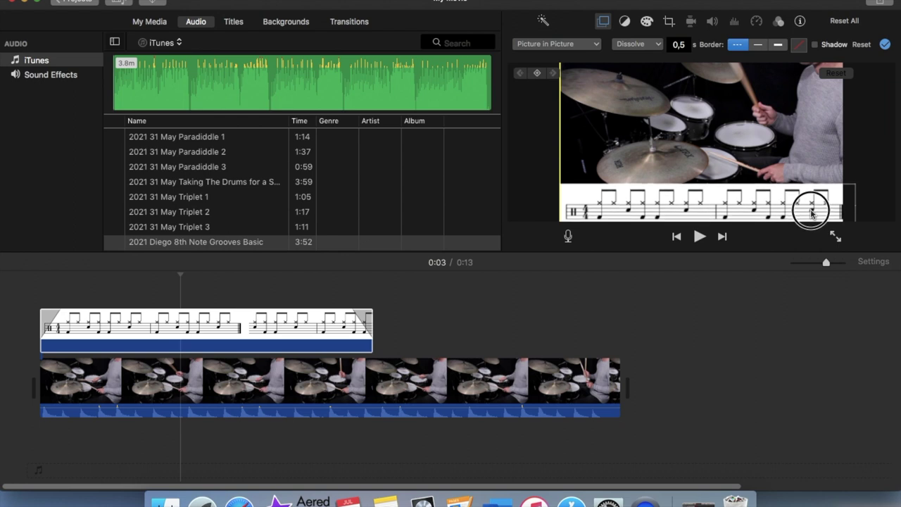
pyautogui.moveTo(370, 327); pyautogui.dragTo(618, 327)
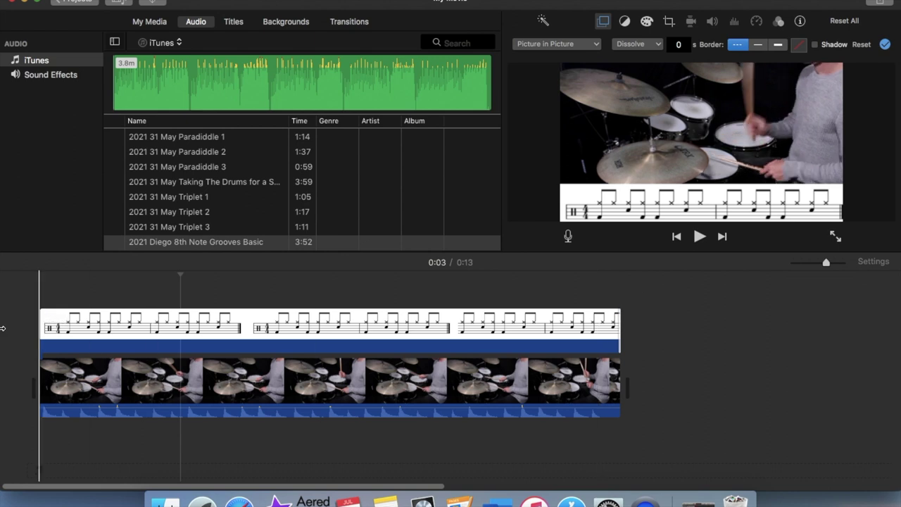
pyautogui.press('space')
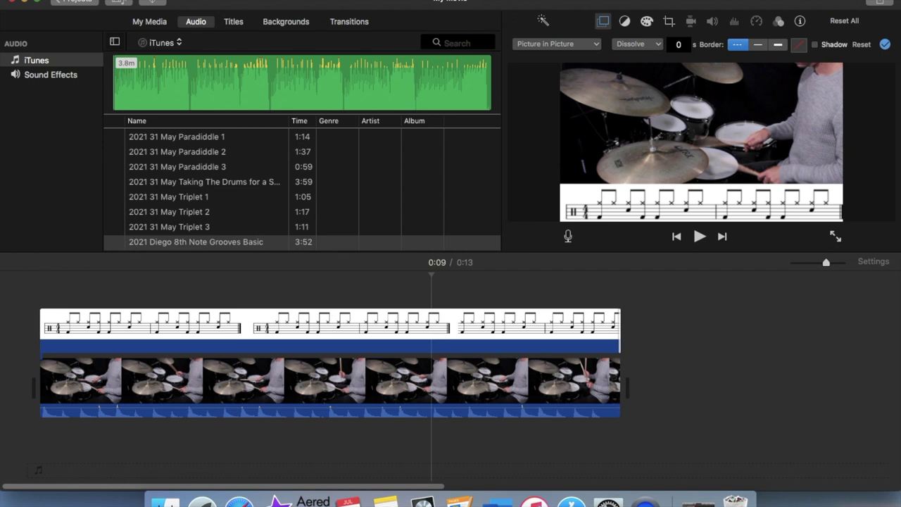
# - Share the movie to a file at 720p resolution and High quality, and save it
pyautogui.click(81, 0)
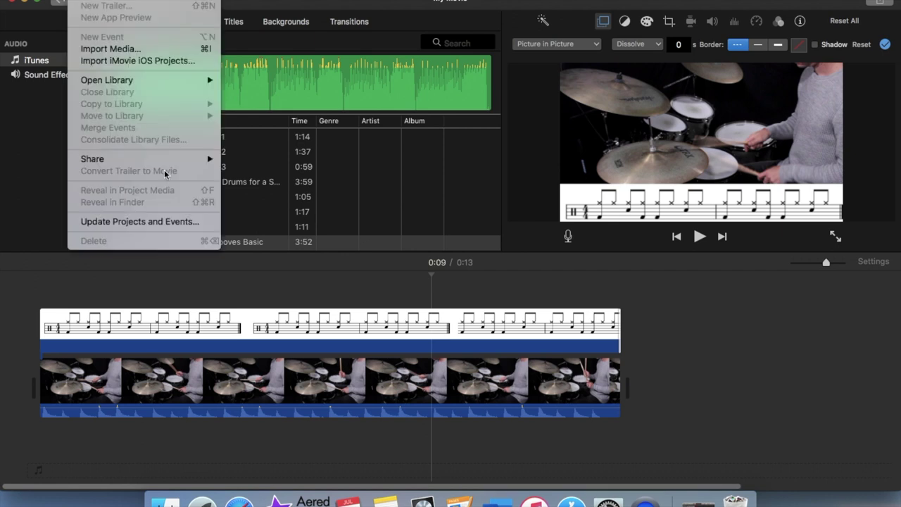
pyautogui.click(247, 243)
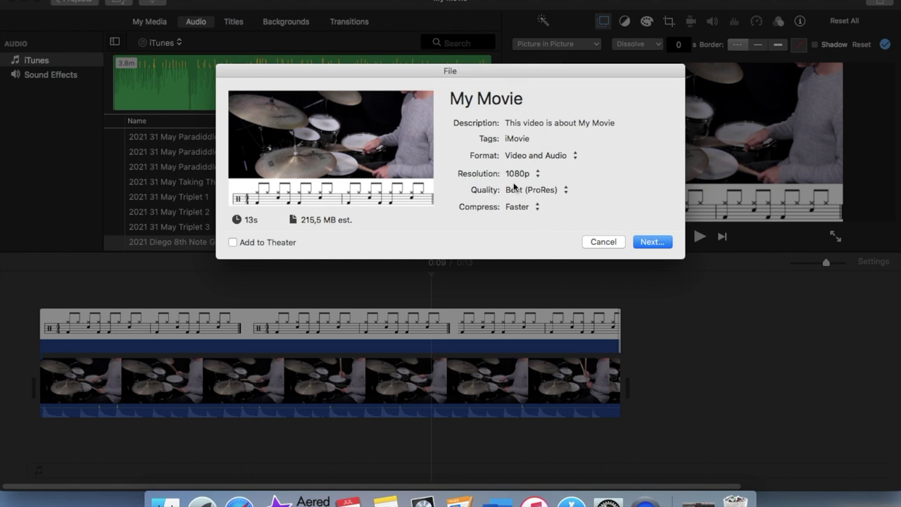
pyautogui.click(516, 174)
pyautogui.click(518, 161)
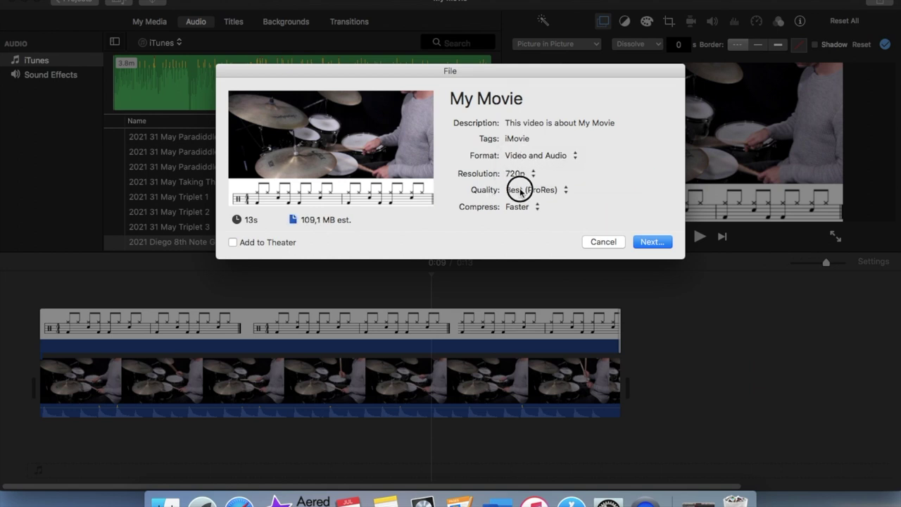
pyautogui.click(519, 190)
pyautogui.click(526, 176)
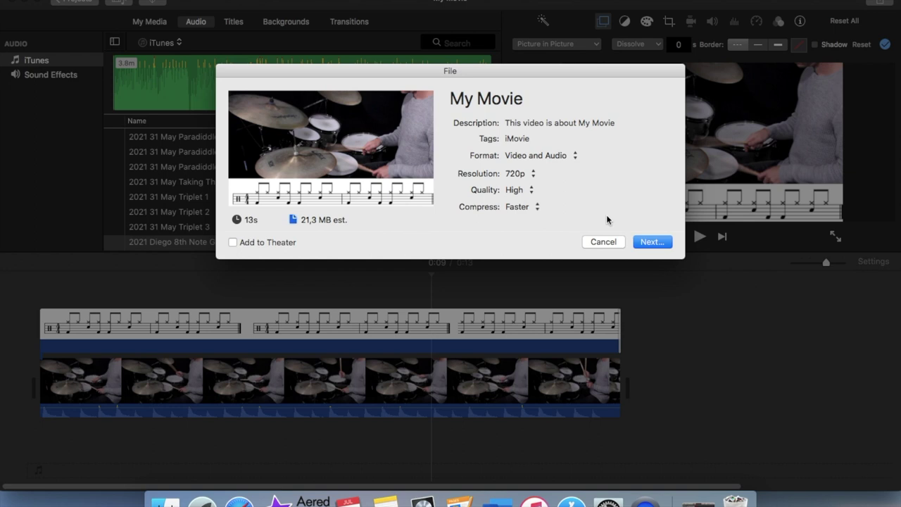
pyautogui.click(662, 244)
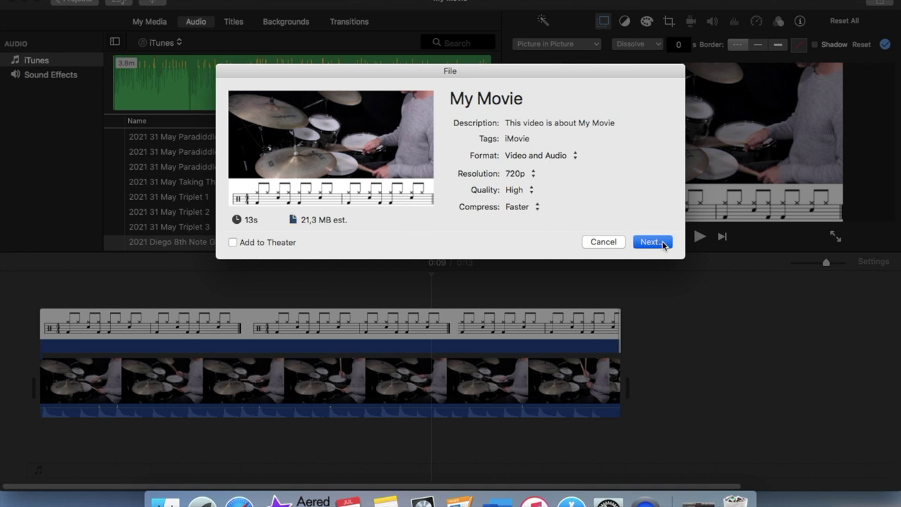
pyautogui.click(531, 138)
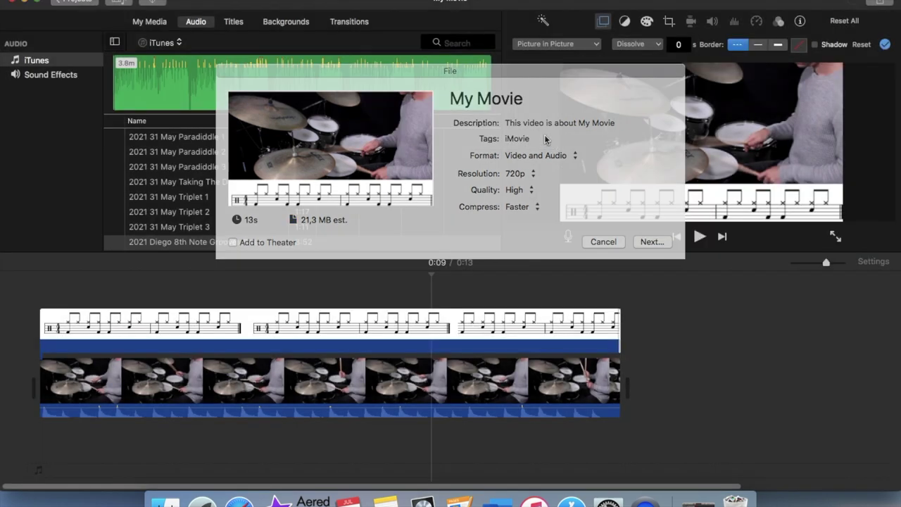